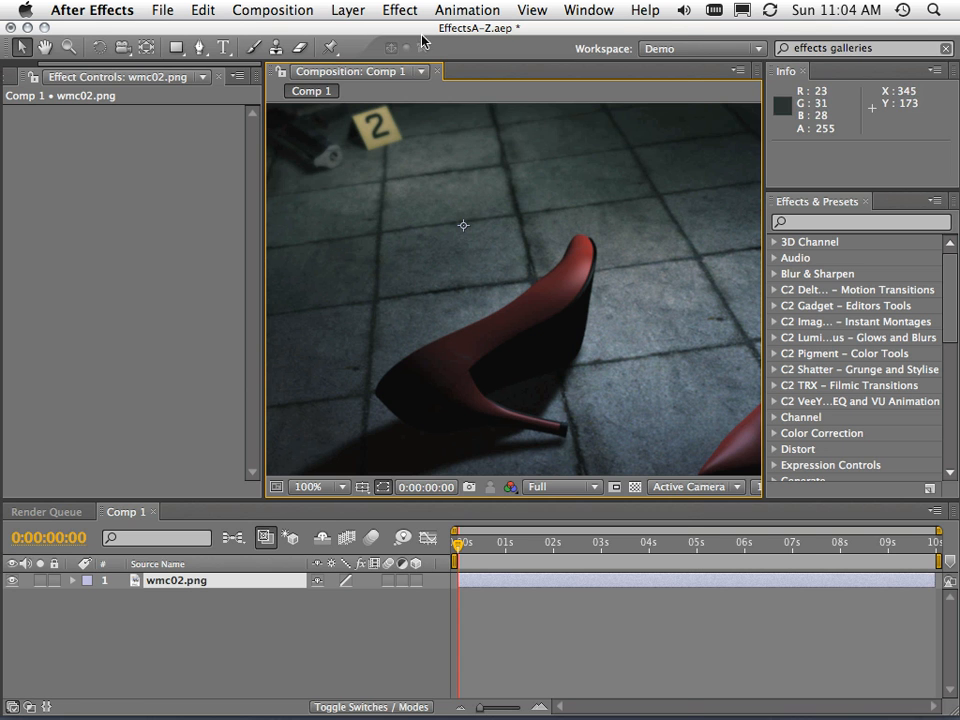
# Apply the Add Grain effect from the Noise & Grain category to the wmc02.png layer and widen the effect controls area.
pyautogui.click(400, 10)
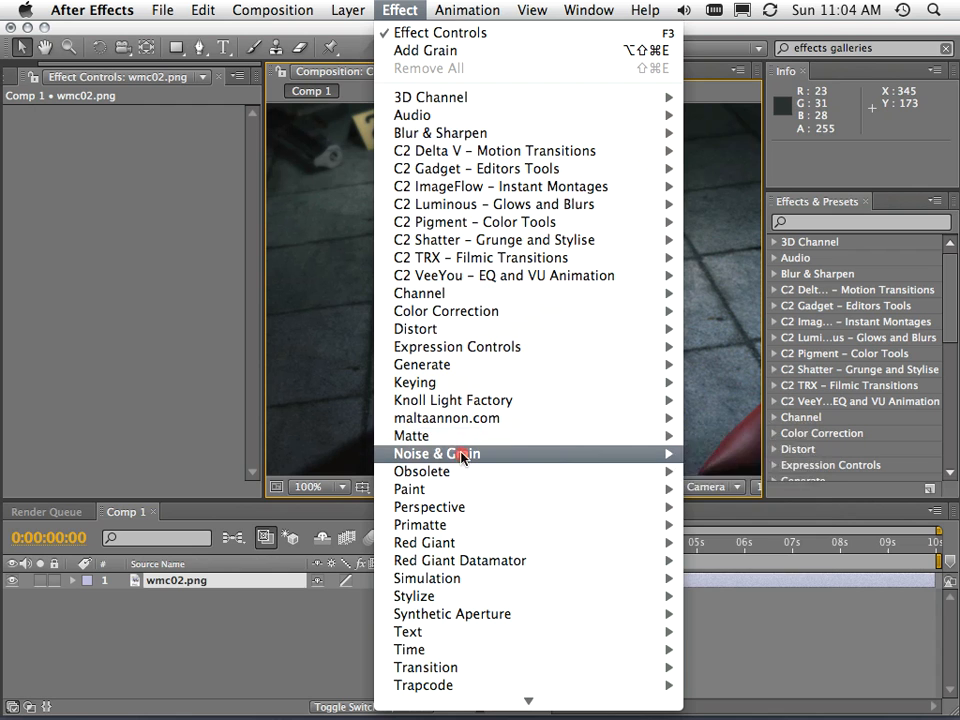
pyautogui.moveTo(460, 455)
pyautogui.click(770, 457)
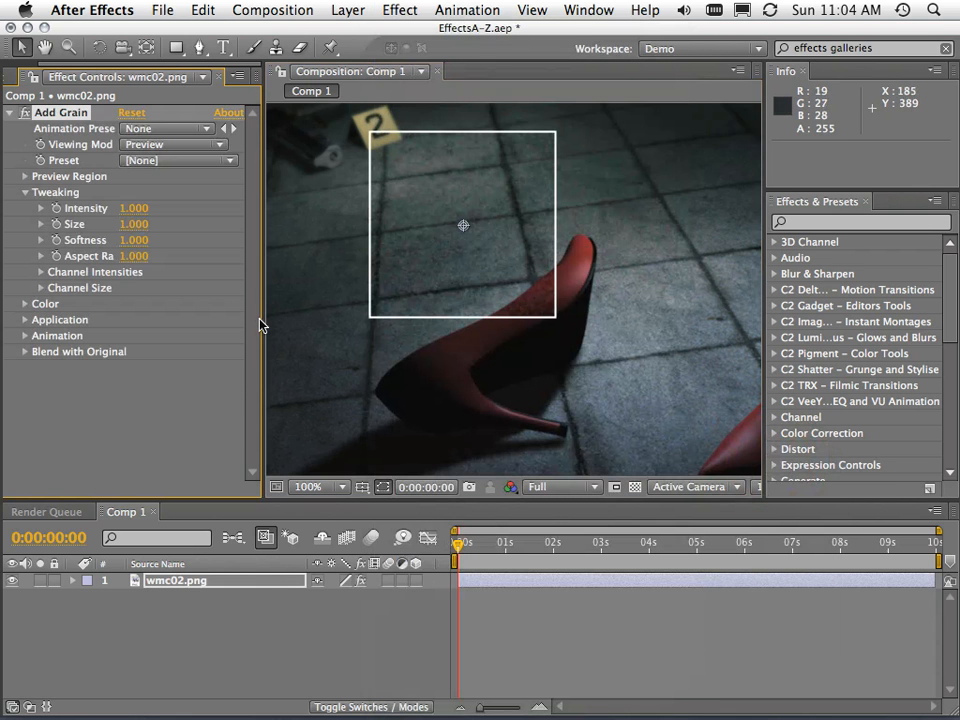
pyautogui.moveTo(262, 319); pyautogui.dragTo(338, 319)
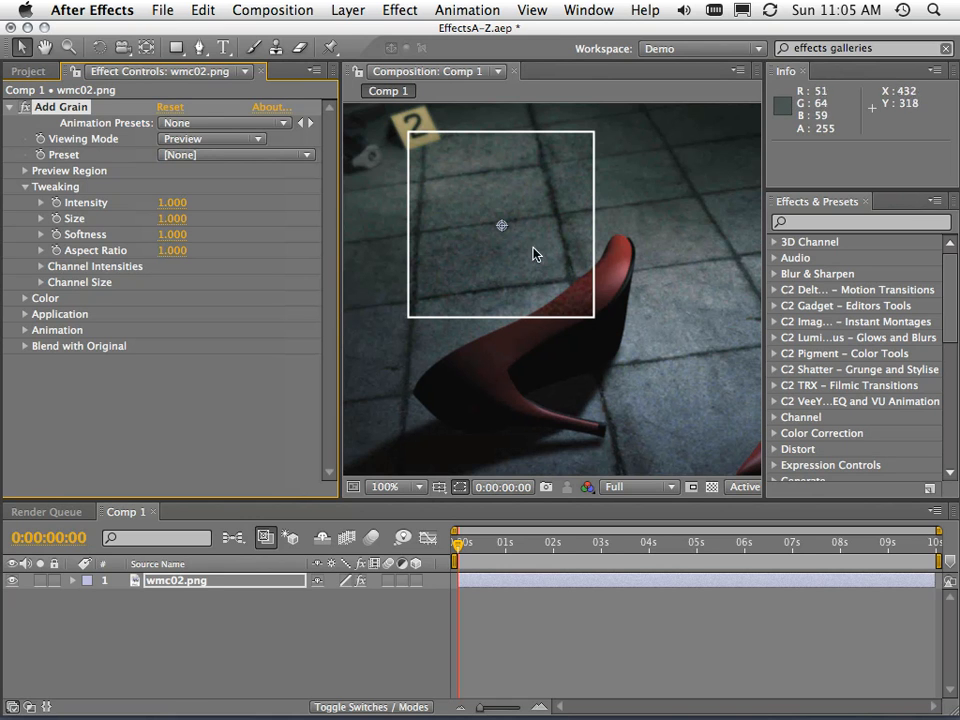
# Move the grain preview region's centre to 548.5, 286.5 and set the viewing mode to Final Output.
pyautogui.moveTo(506, 236); pyautogui.dragTo(546, 227)
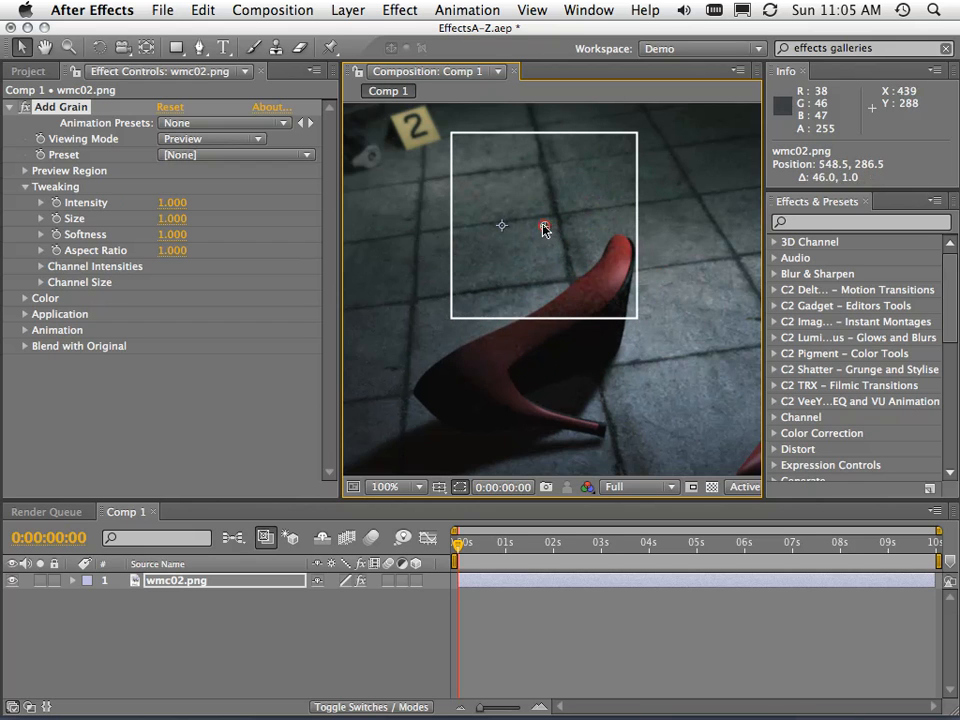
pyautogui.click(216, 139)
pyautogui.click(222, 166)
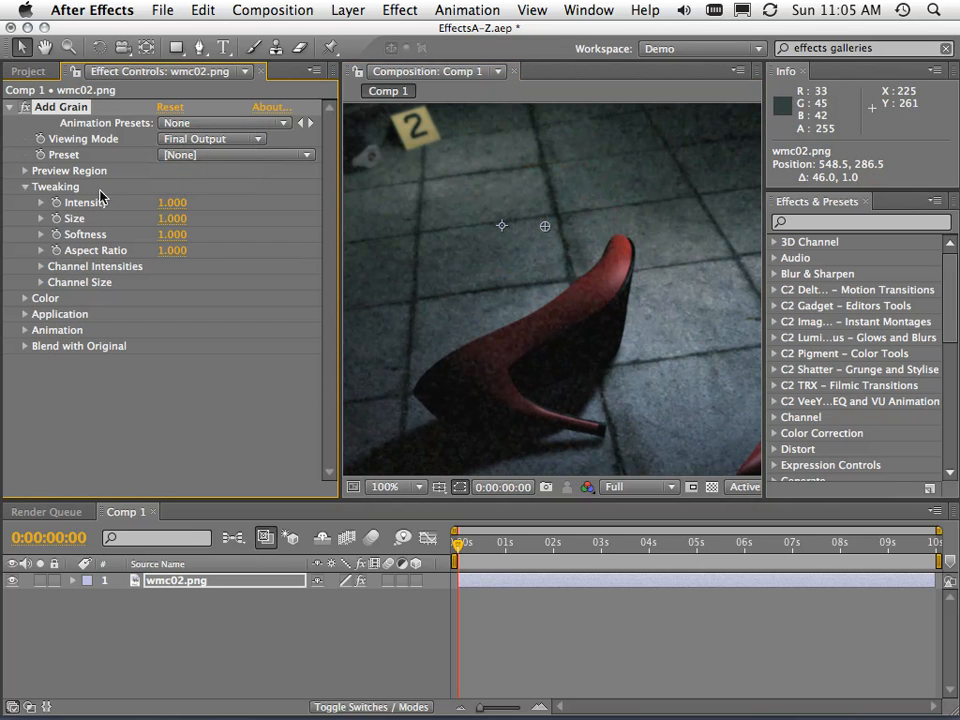
pyautogui.click(225, 156)
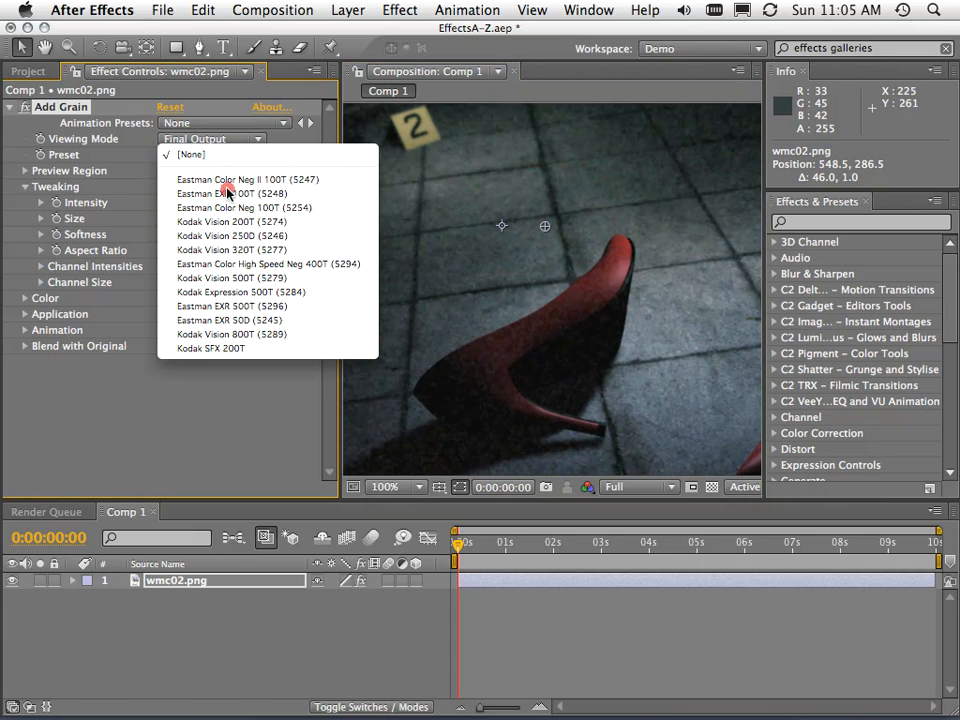
pyautogui.click(133, 181)
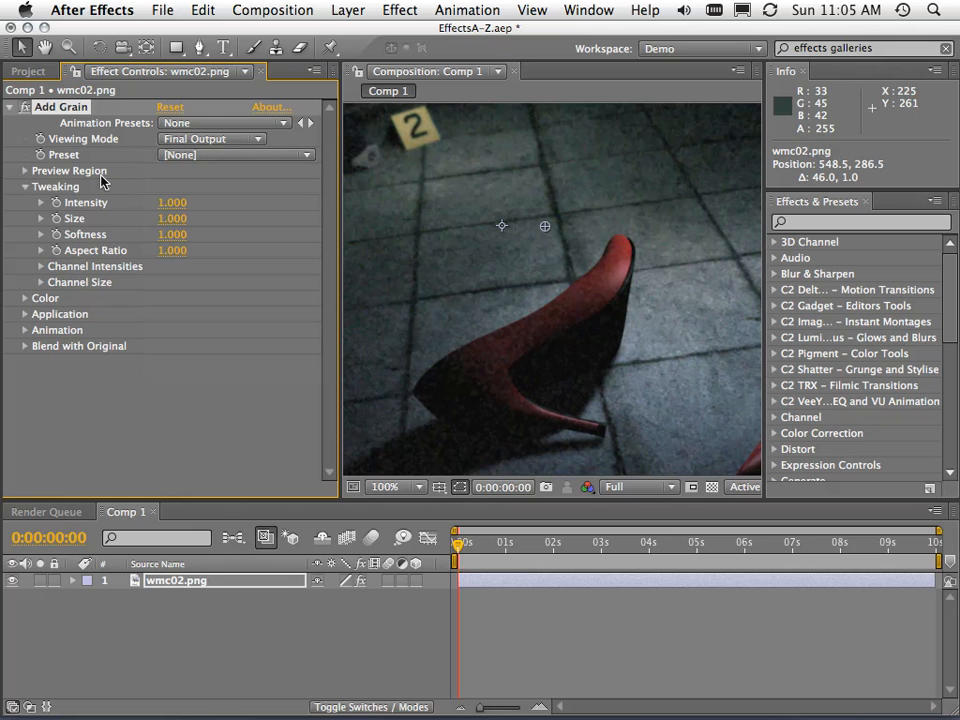
# Switch the viewing mode to Preview, then recentre the preview region at 471.5, 272.5 with a width of 221.
pyautogui.click(24, 171)
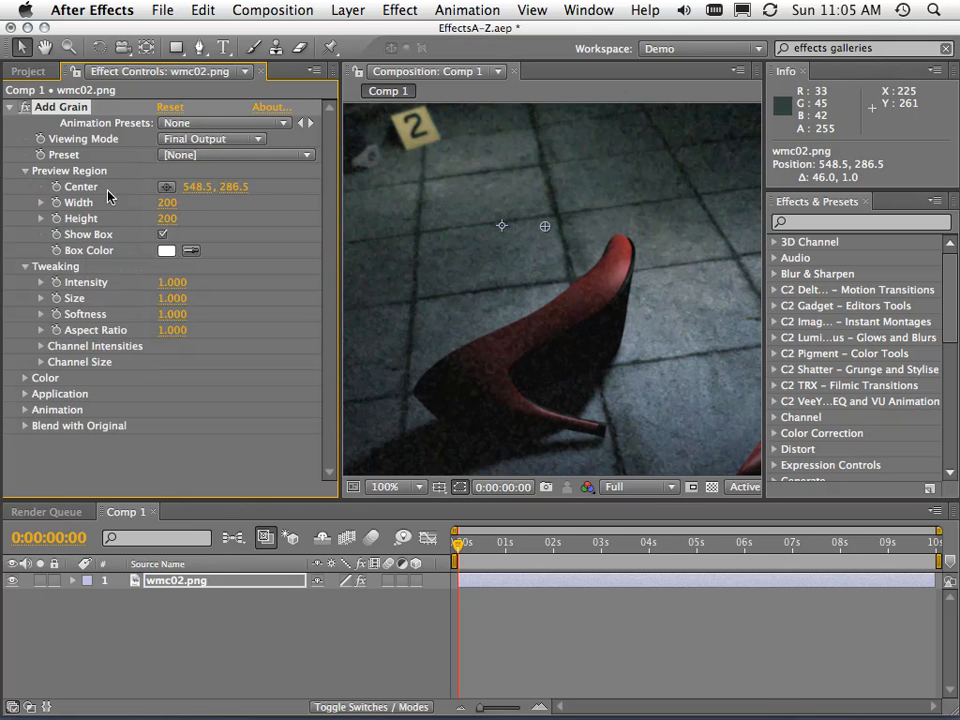
pyautogui.moveTo(193, 196)
pyautogui.mouseDown()
pyautogui.moveTo(279, 187)
pyautogui.moveTo(171, 187)
pyautogui.moveTo(189, 192)
pyautogui.mouseUp()
pyautogui.click(205, 139)
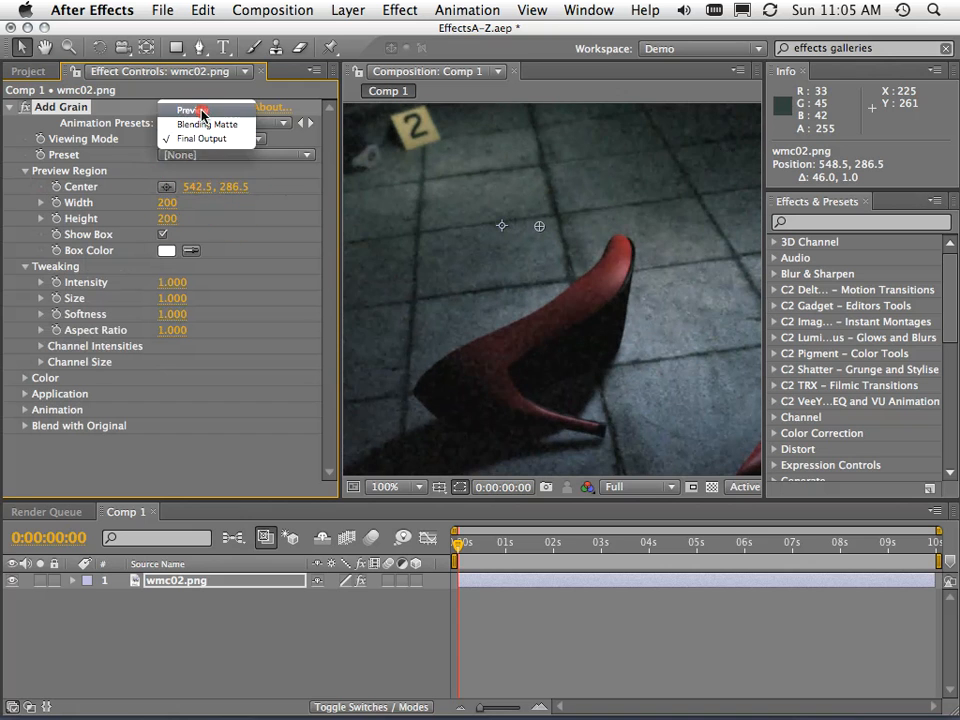
pyautogui.click(200, 107)
pyautogui.click(166, 187)
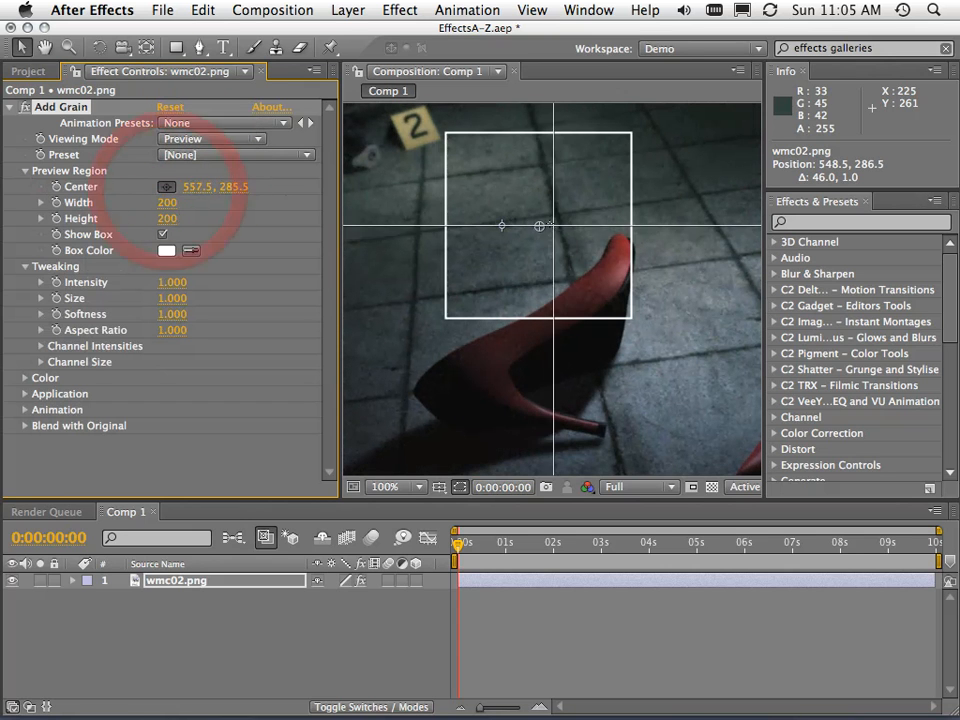
pyautogui.click(472, 213)
pyautogui.moveTo(167, 202); pyautogui.dragTo(187, 205)
pyautogui.click(163, 234)
pyautogui.click(163, 234)
# Set Add Grain's viewing mode back to Final Output and collapse the Preview Region settings.
pyautogui.click(201, 143)
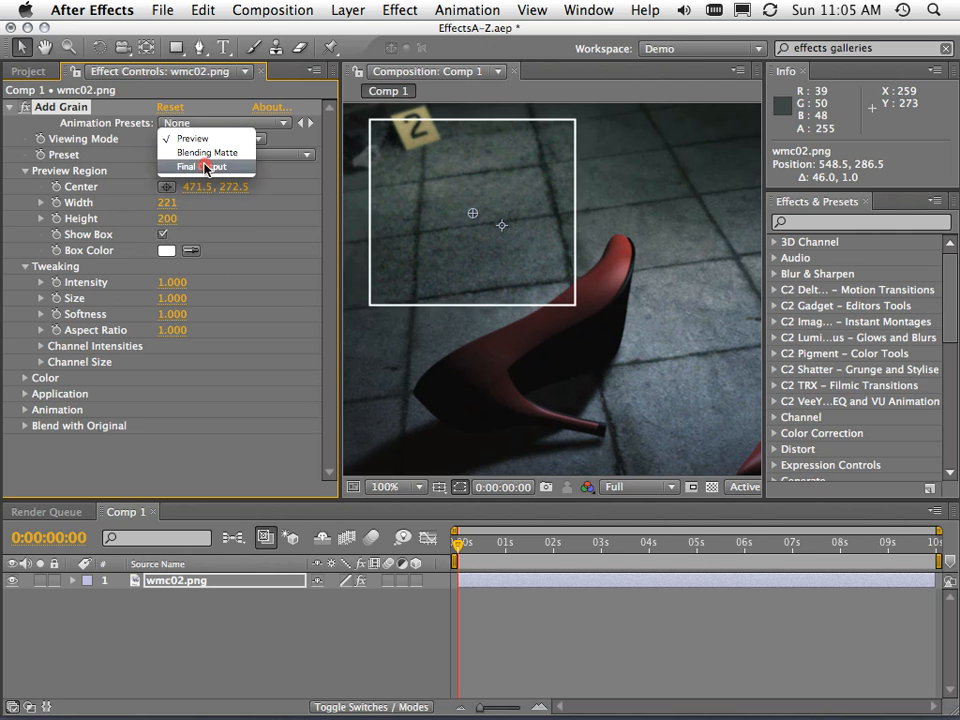
pyautogui.click(176, 166)
pyautogui.click(26, 171)
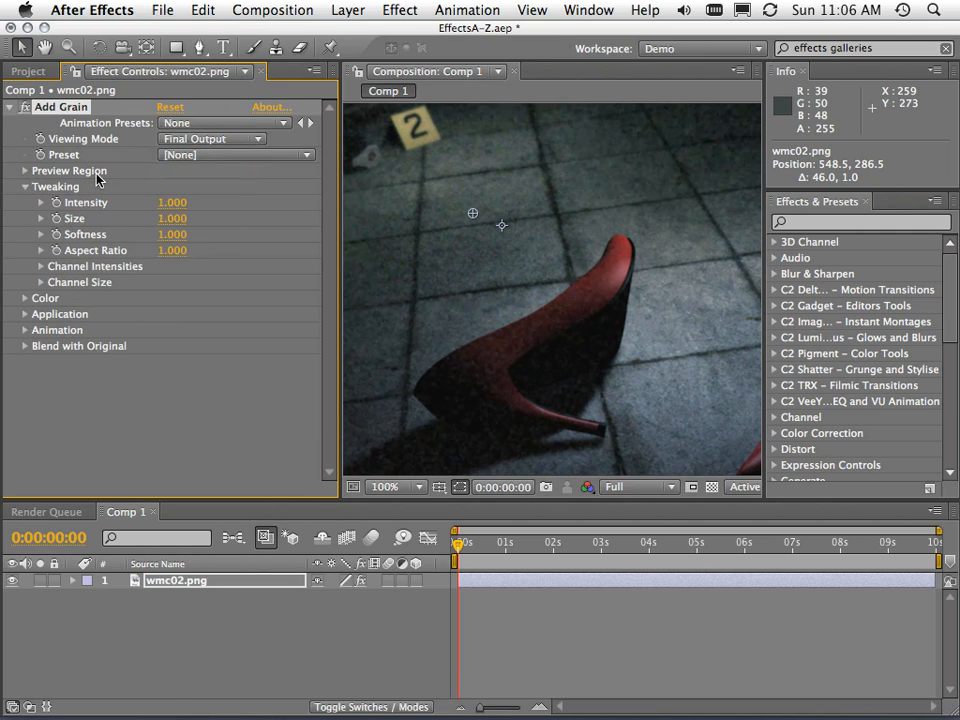
# Set the grain Intensity to 0.3 in the Tweaking settings.
pyautogui.click(173, 203)
pyautogui.write('1')
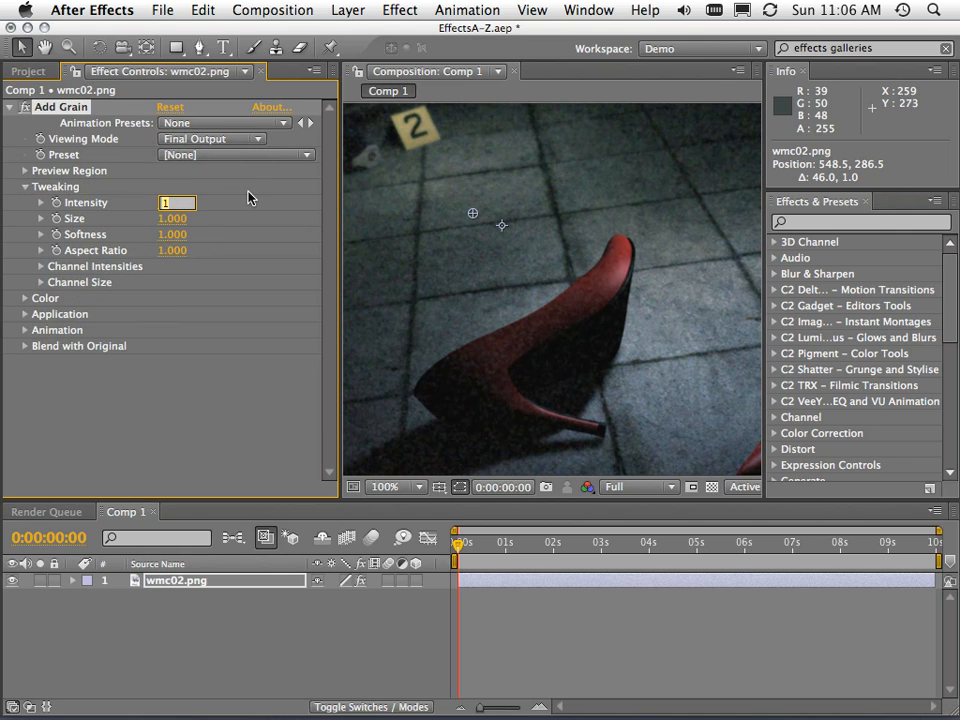
pyautogui.write('0.3')
pyautogui.press('Return')
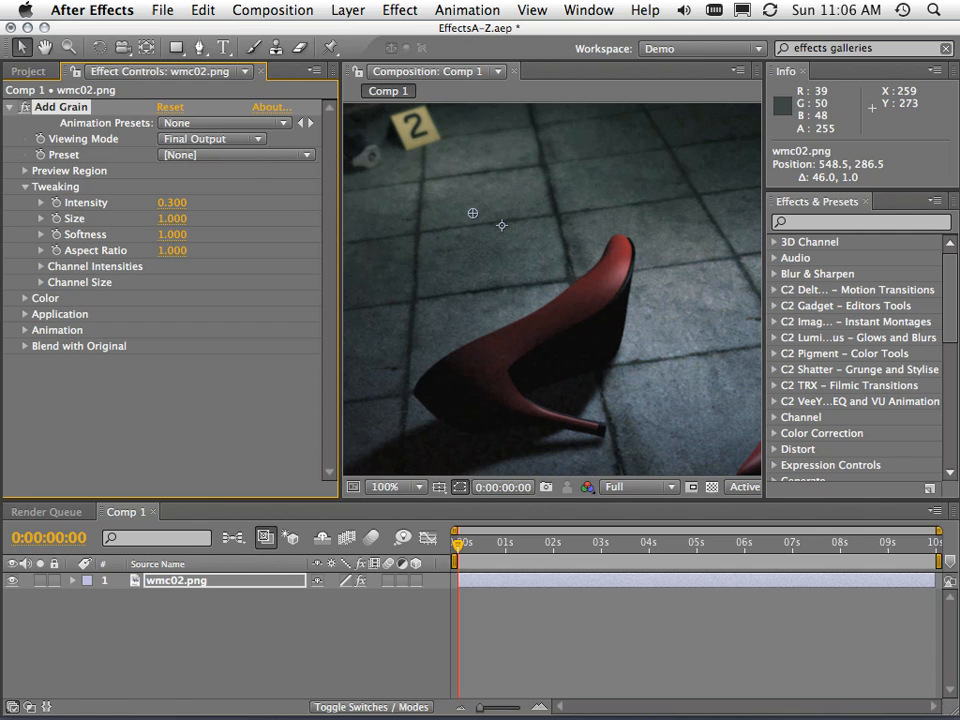
# Expand Add Grain's Channel Intensities, Channel Size and Color settings to examine their parameters.
pyautogui.click(42, 267)
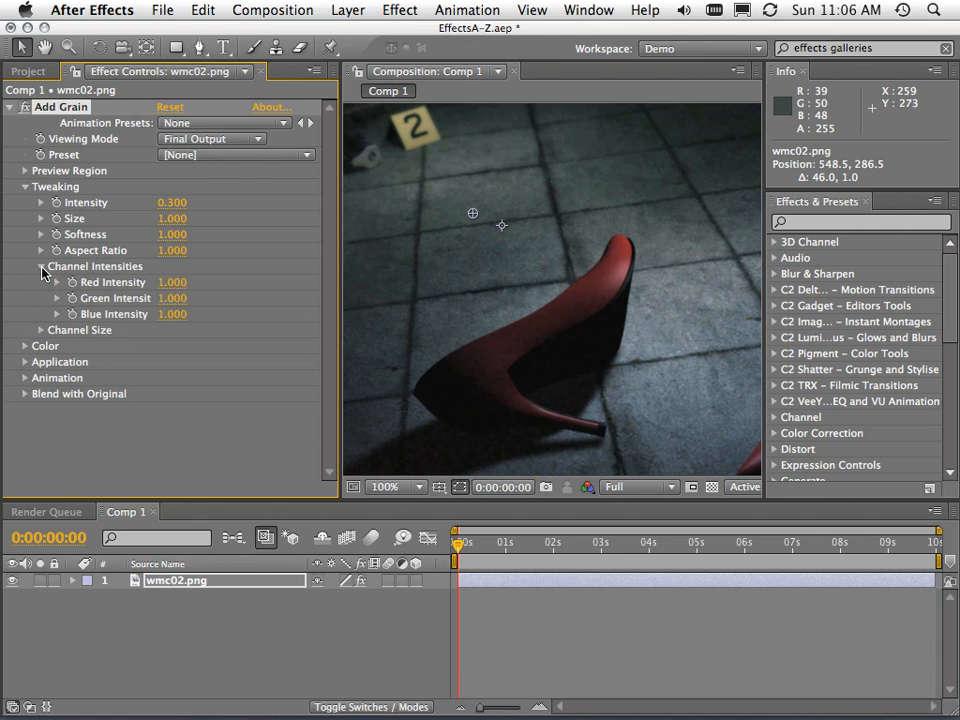
pyautogui.click(41, 331)
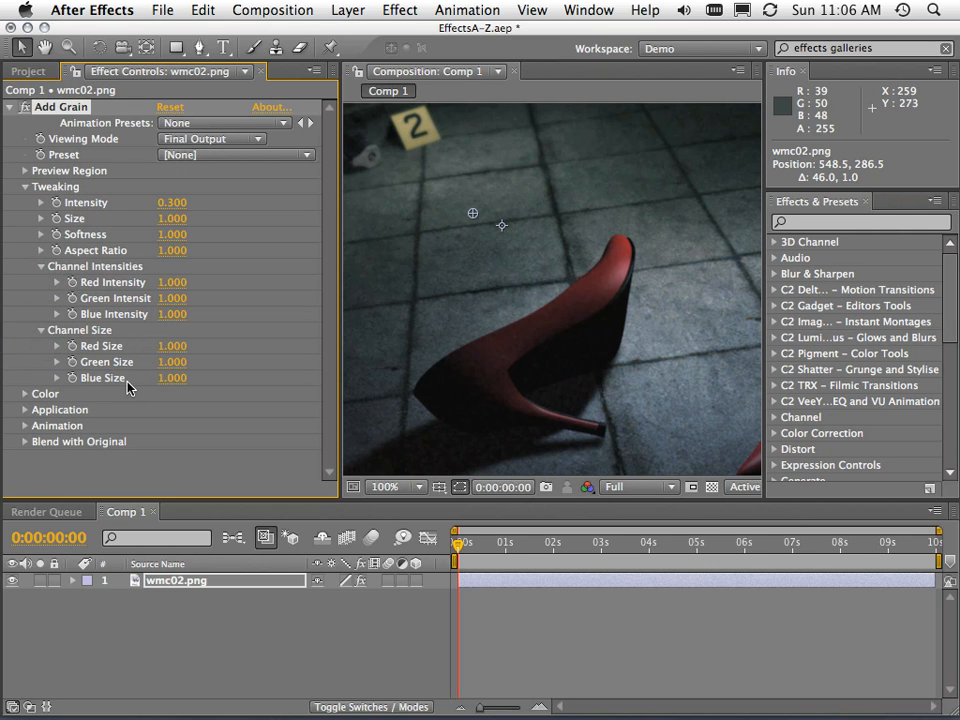
pyautogui.click(26, 395)
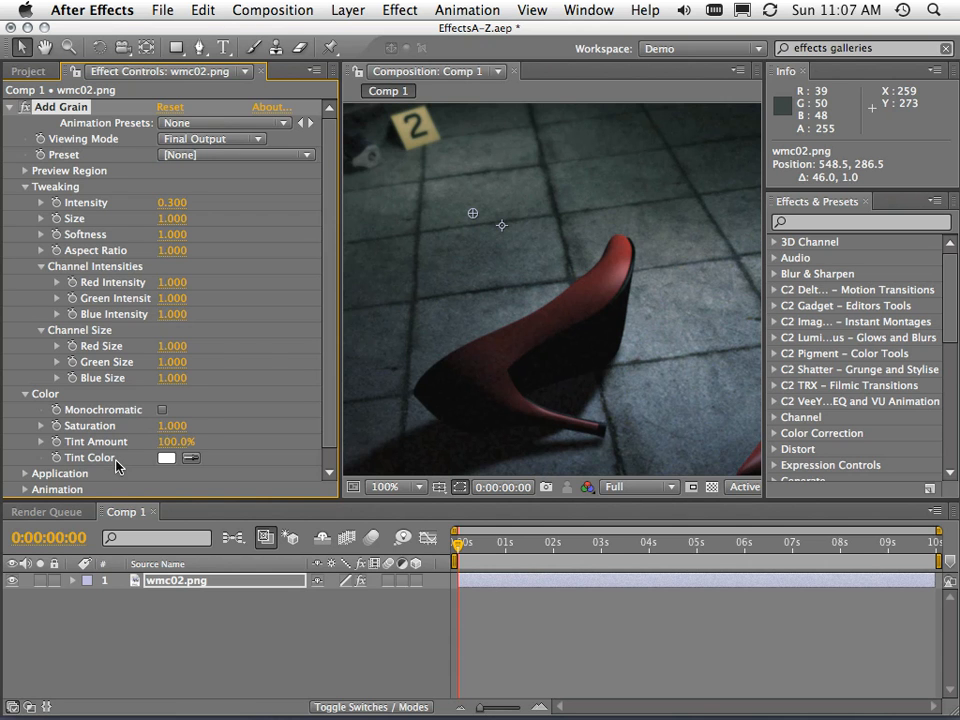
pyautogui.scroll(-1, 250, 354)
# Expand the Application settings and examine the available grain blending modes without changing the current one.
pyautogui.click(24, 456)
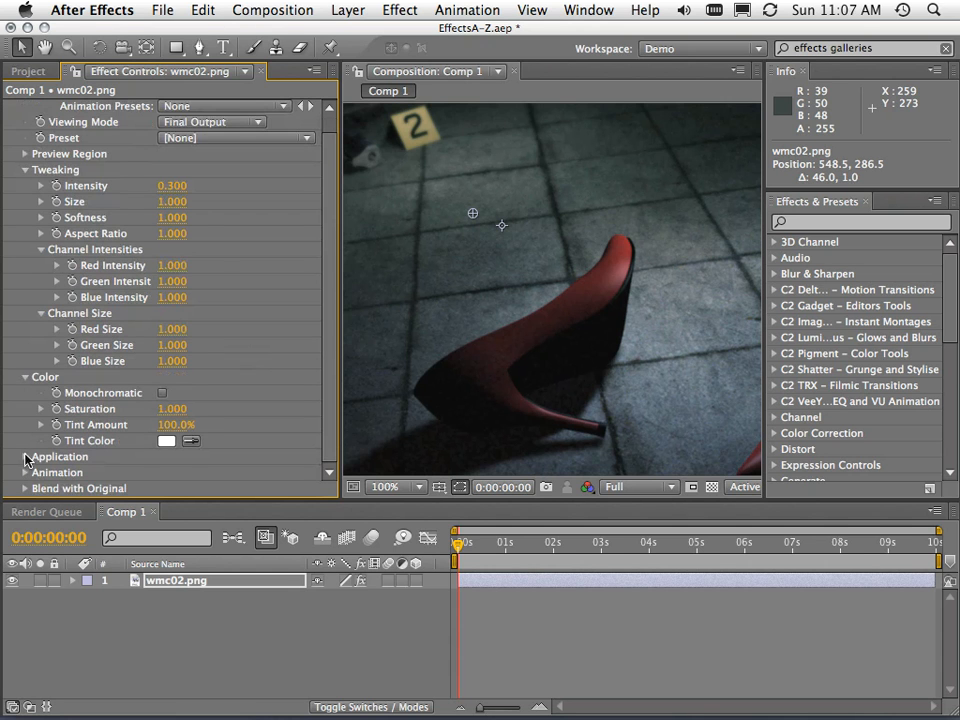
pyautogui.scroll(-5, 300, 210)
pyautogui.scroll(-1, 274, 214)
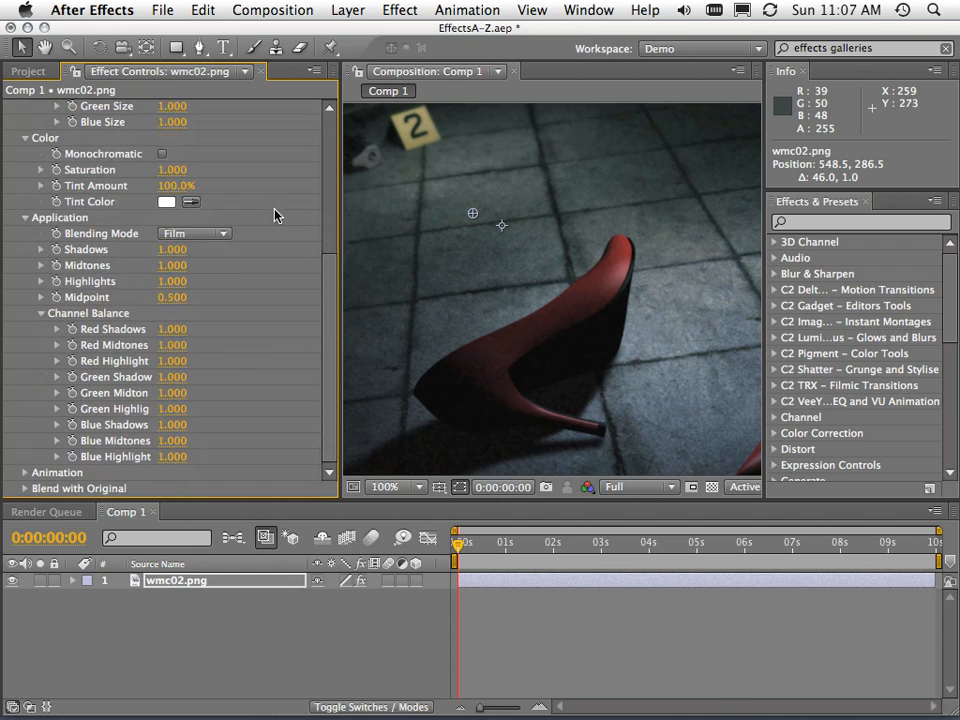
pyautogui.click(204, 235)
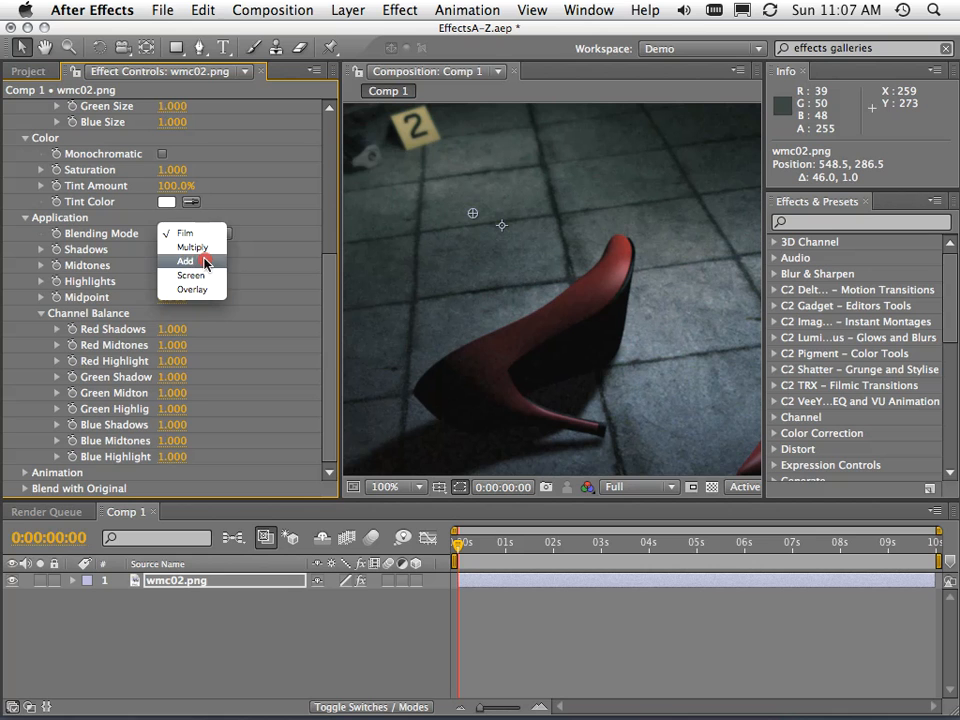
pyautogui.click(274, 271)
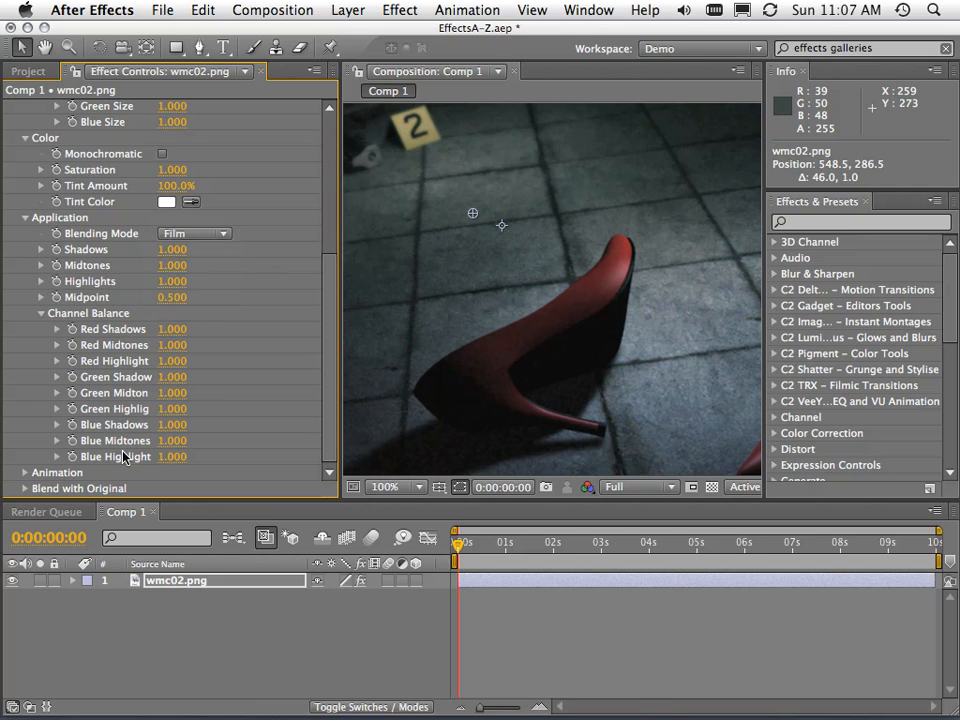
# Expand the Animation and Blend with Original settings, widen the controls area, and examine the mask layer choices.
pyautogui.click(24, 472)
pyautogui.scroll(-3, 248, 251)
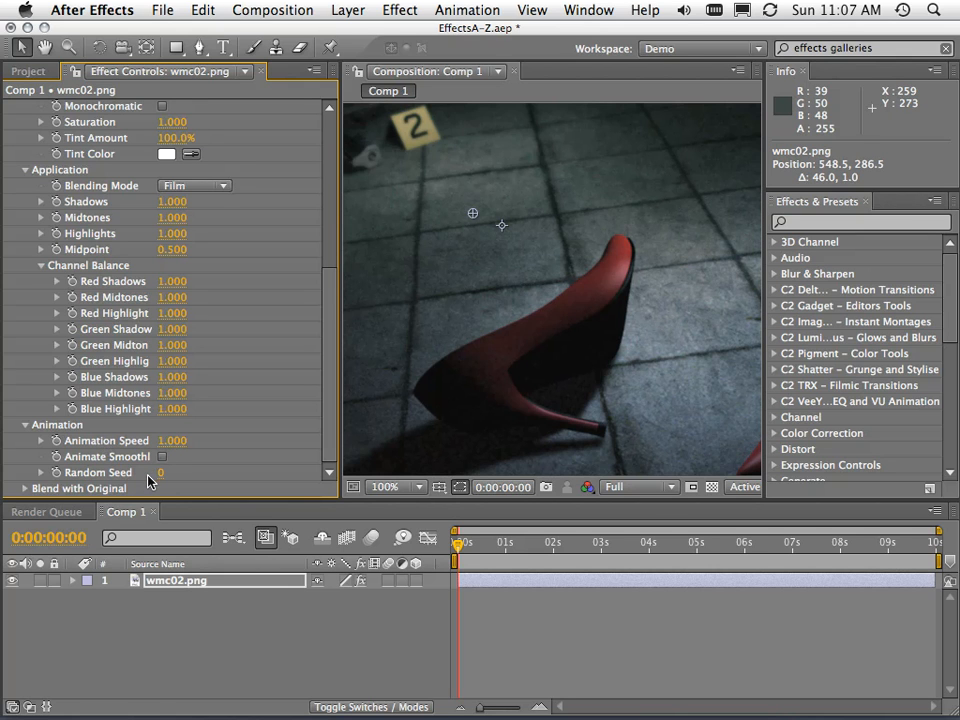
pyautogui.click(24, 488)
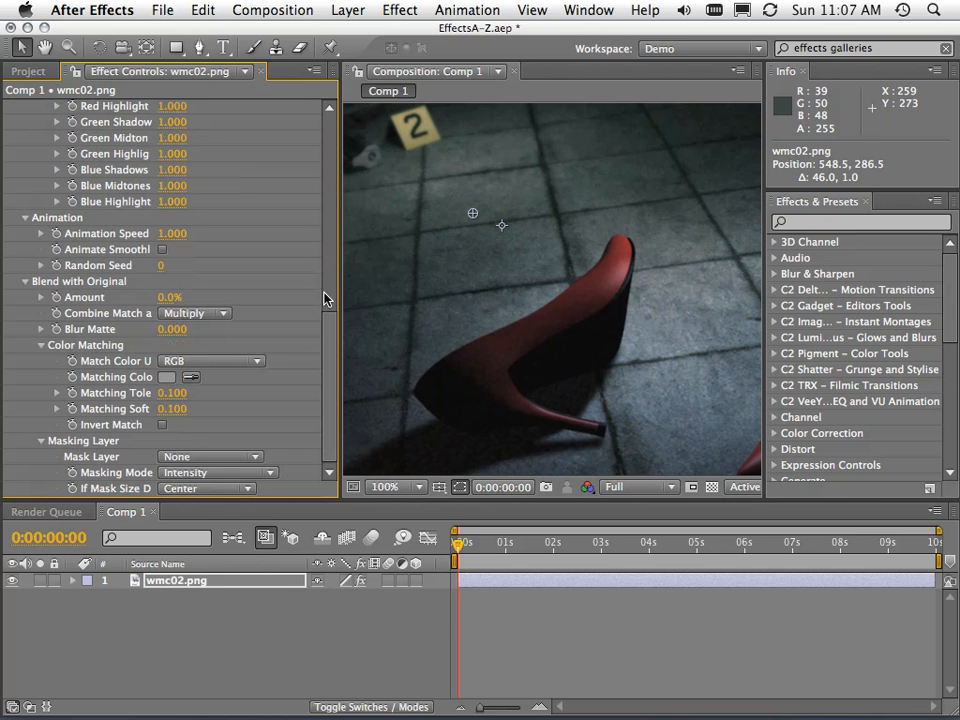
pyautogui.moveTo(342, 287); pyautogui.dragTo(466, 287)
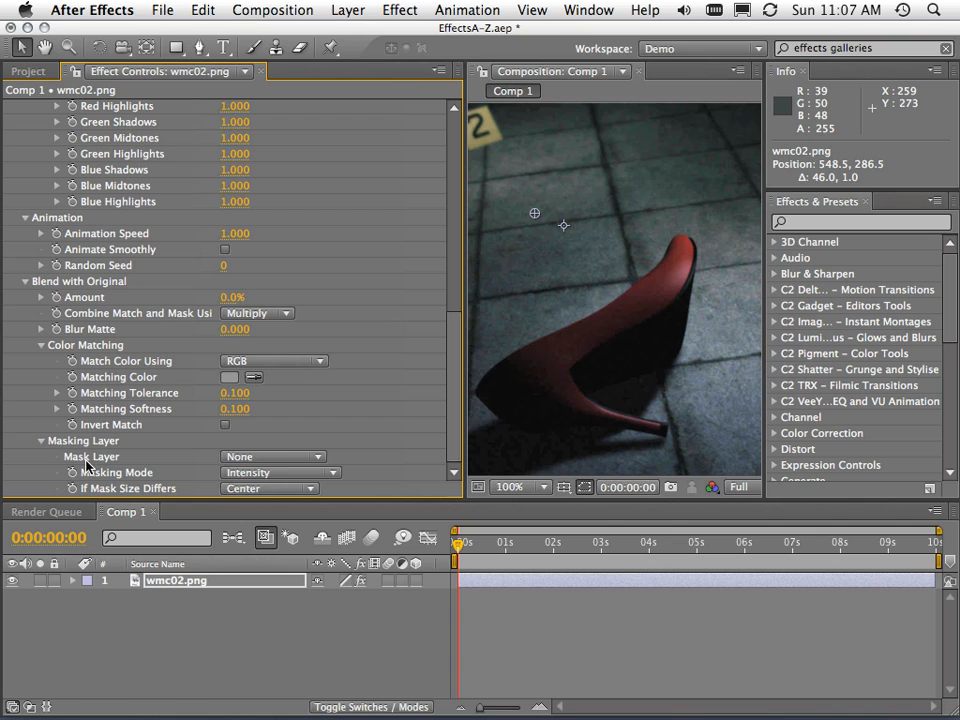
pyautogui.click(281, 462)
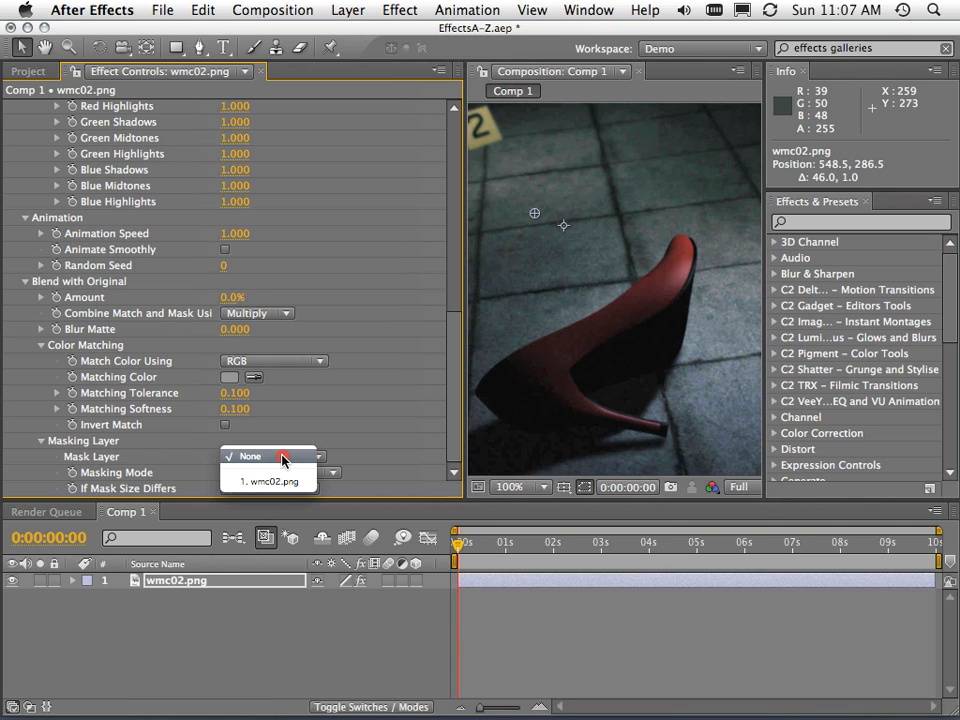
pyautogui.click(285, 414)
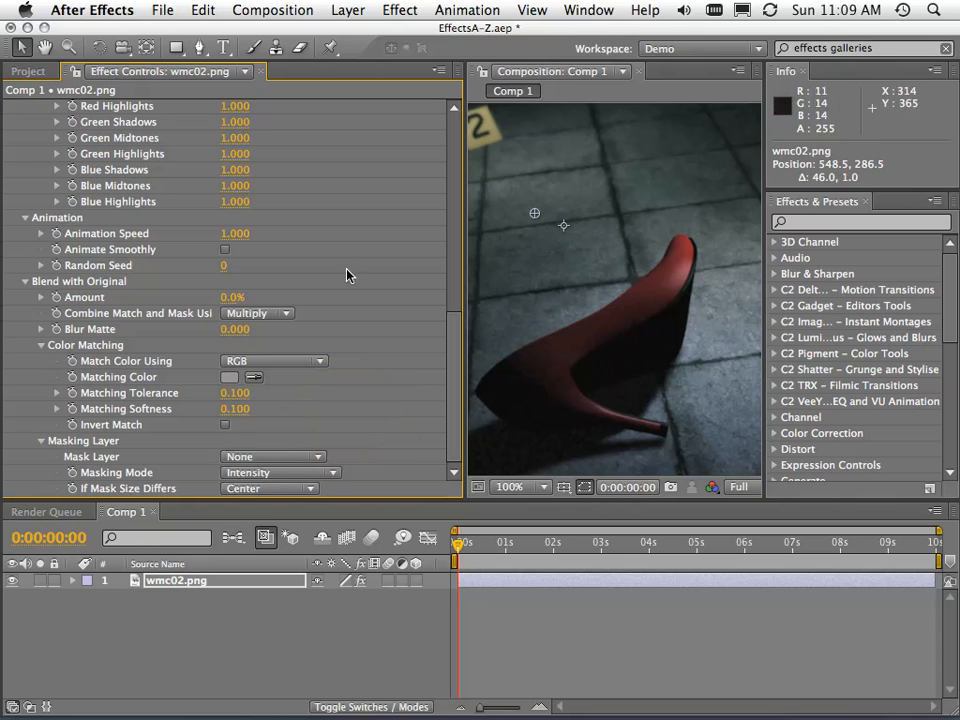
# Collapse the Tweaking, Color, Application, Animation and Blend with Original groups and narrow the effect controls area.
pyautogui.scroll(10, 333, 260)
pyautogui.scroll(-10, 335, 262)
pyautogui.scroll(10, 335, 262)
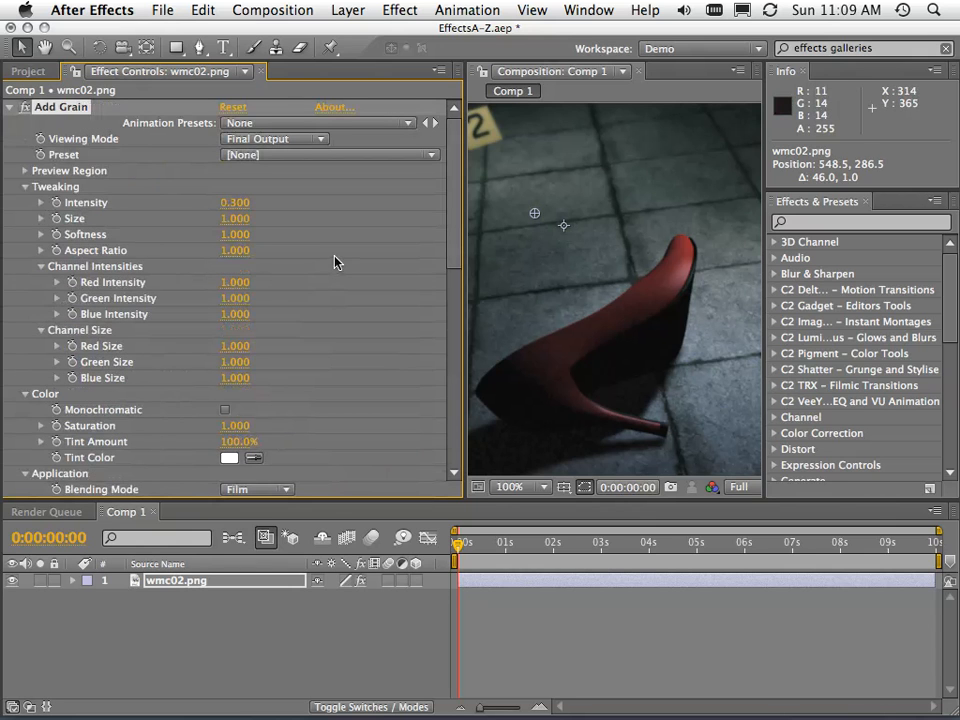
pyautogui.click(24, 187)
pyautogui.click(24, 202)
pyautogui.click(22, 219)
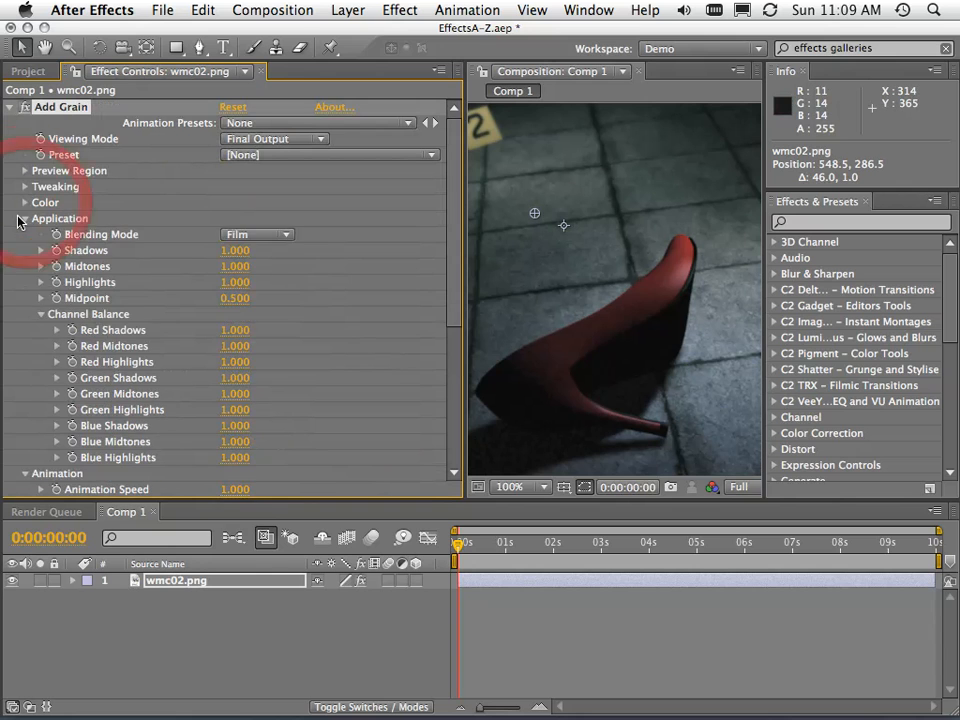
pyautogui.click(25, 234)
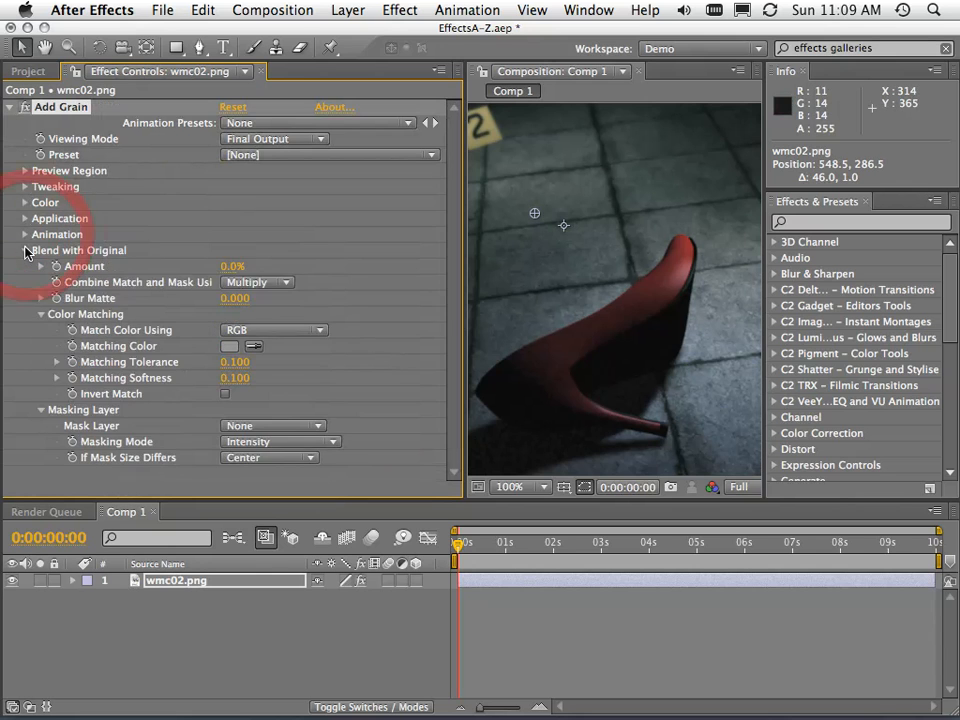
pyautogui.click(25, 251)
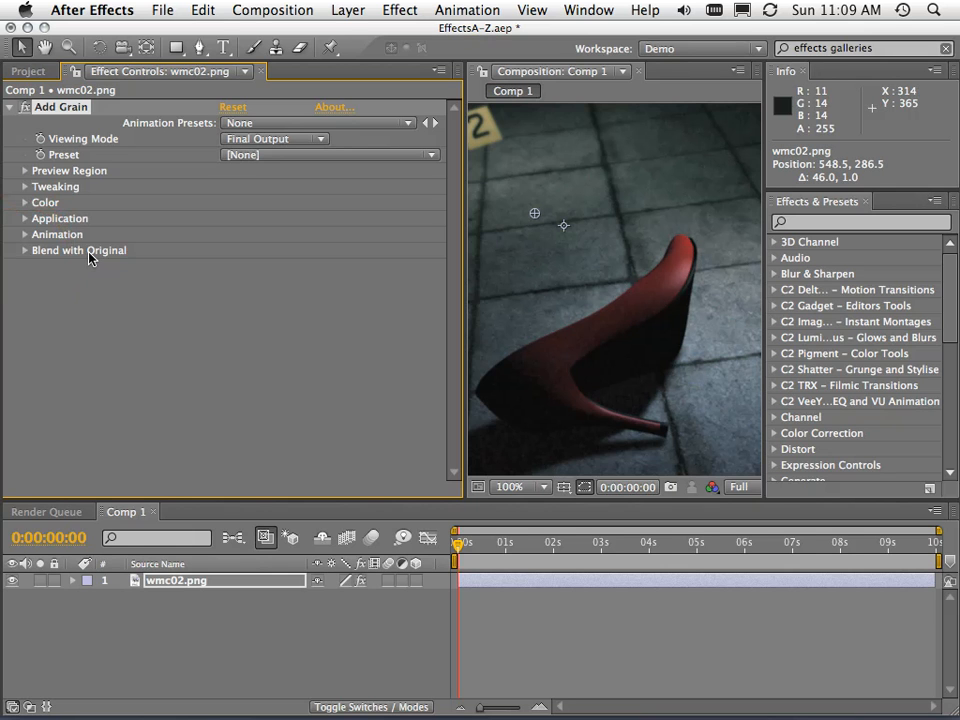
pyautogui.moveTo(465, 259); pyautogui.dragTo(247, 258)
# Search the online Community Help for "effects galleries".
pyautogui.click(885, 47)
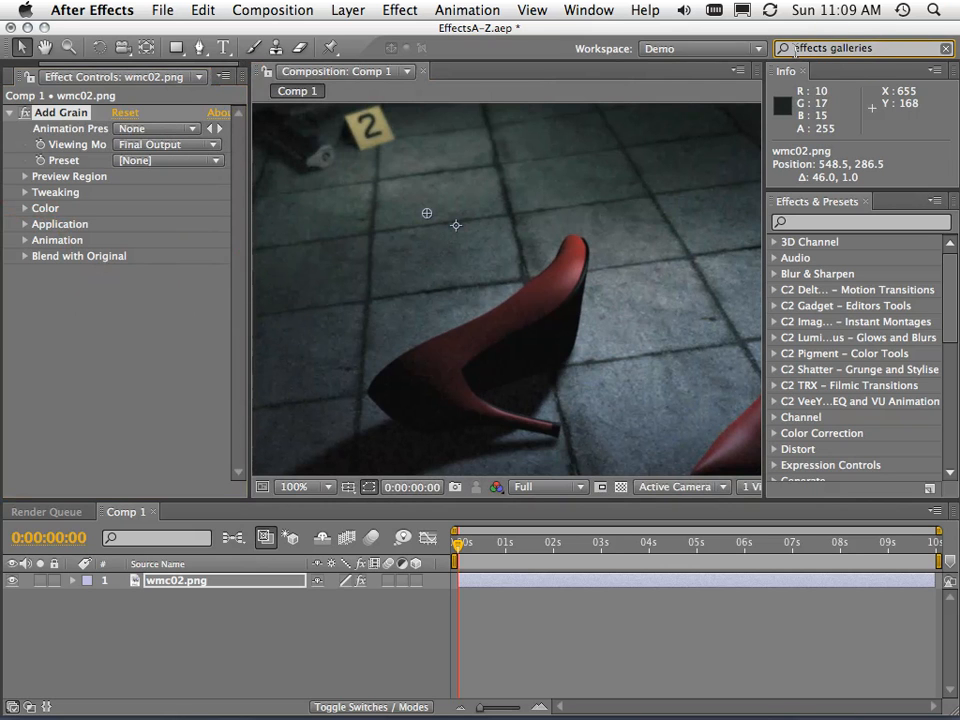
pyautogui.click(888, 47)
pyautogui.press('Return')
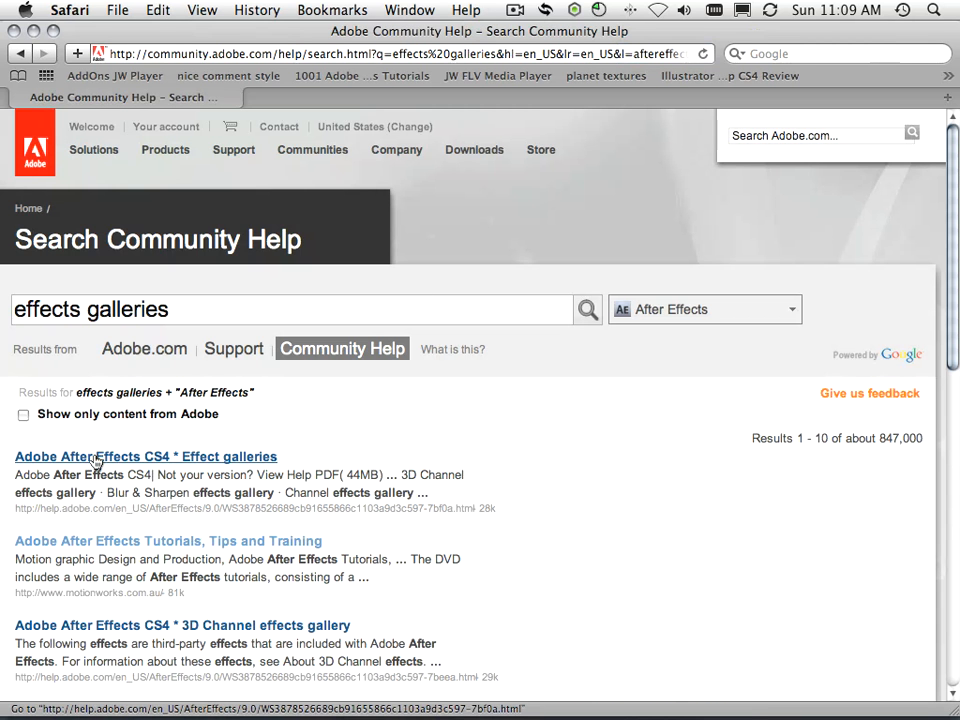
# Open the After Effects CS4 Effect galleries page in Safari and look through the Noise & Grain effects gallery.
pyautogui.click(234, 458)
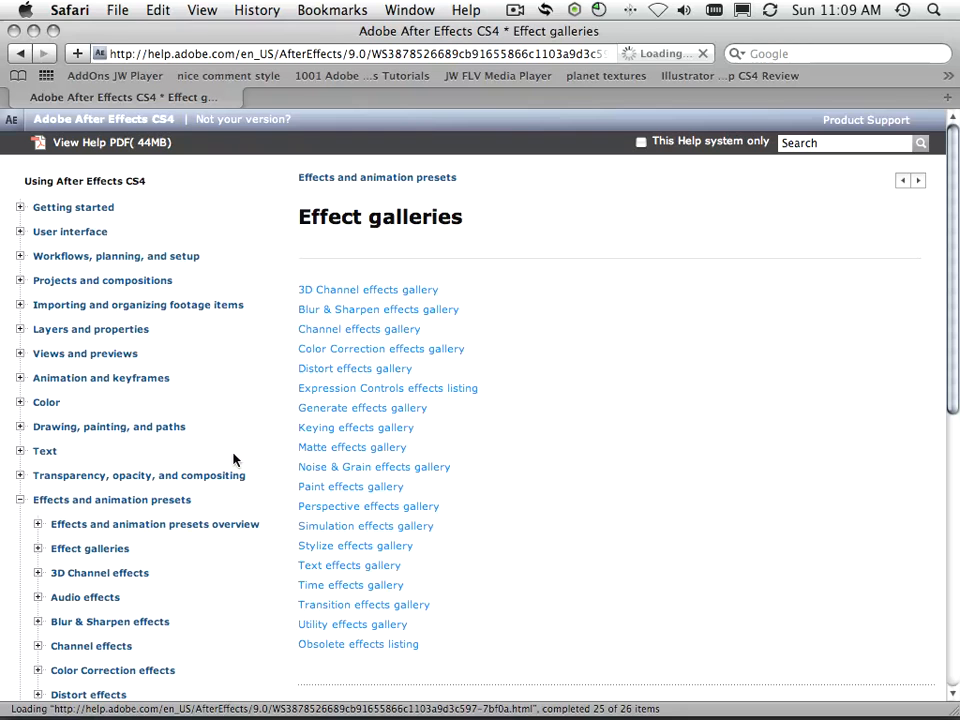
pyautogui.click(341, 483)
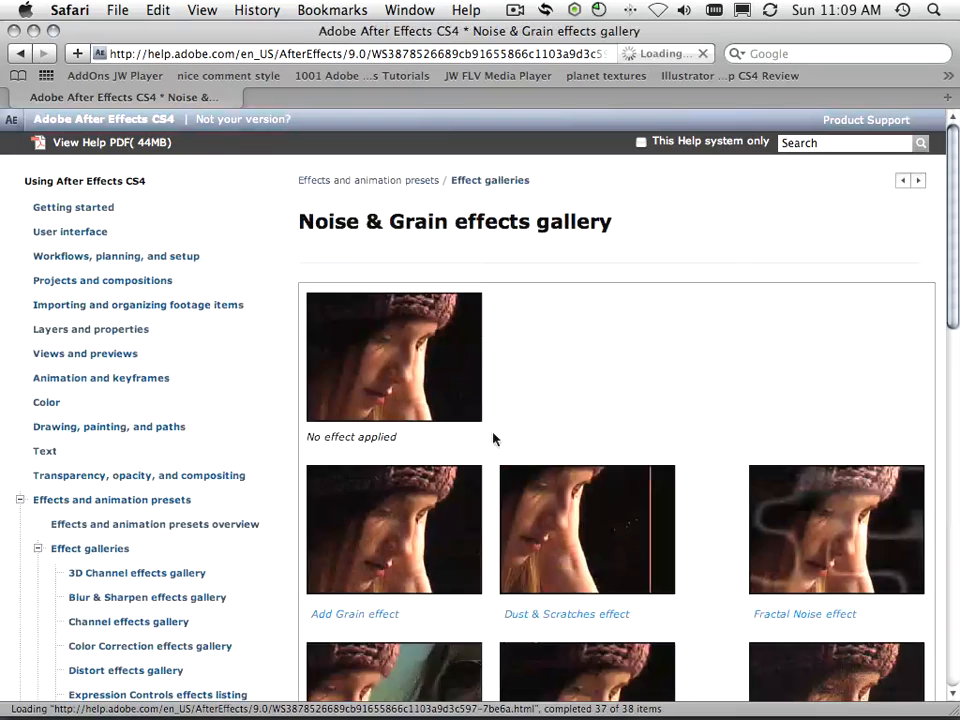
pyautogui.scroll(-5, 617, 368)
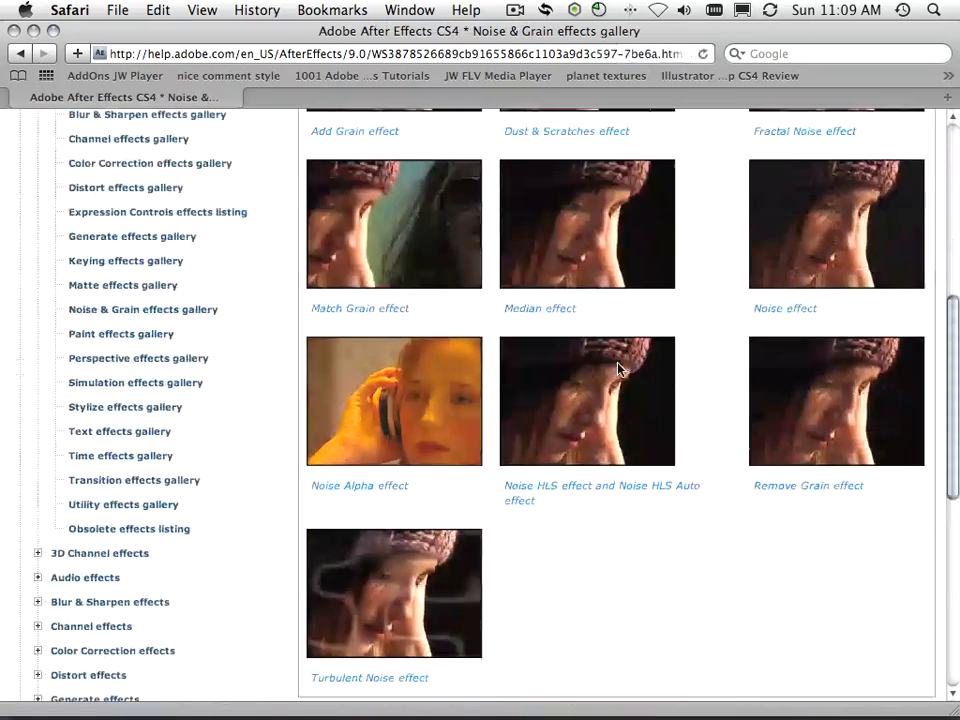
# Open the Add Grain effect help article from the Noise & Grain effects gallery and skim it from start to end.
pyautogui.scroll(-3, 617, 368)
pyautogui.scroll(8, 617, 368)
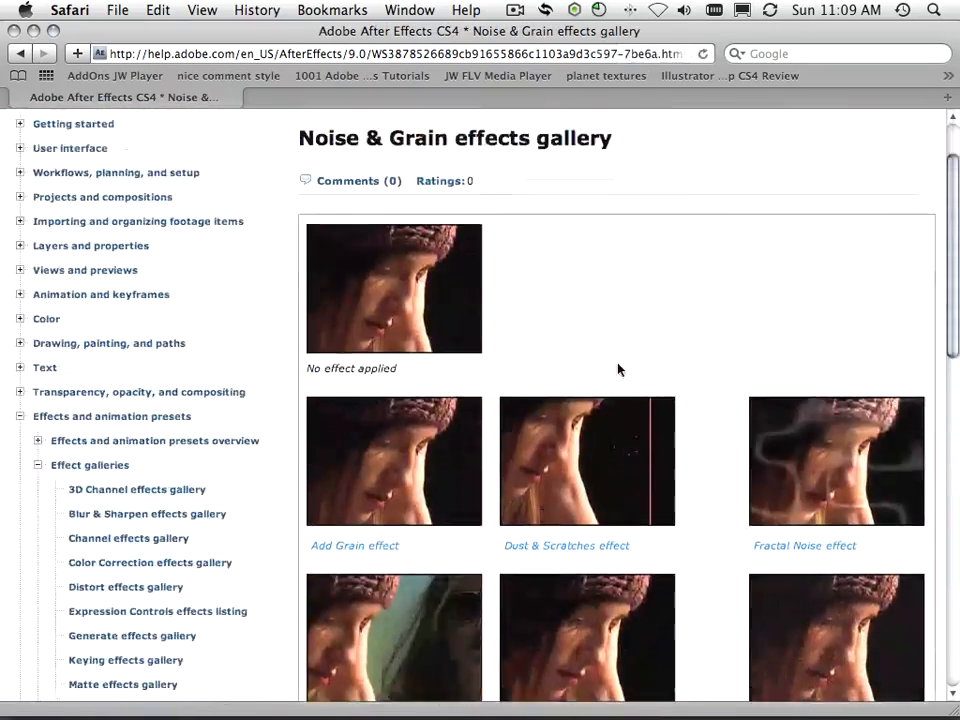
pyautogui.scroll(-1, 617, 369)
pyautogui.click(366, 461)
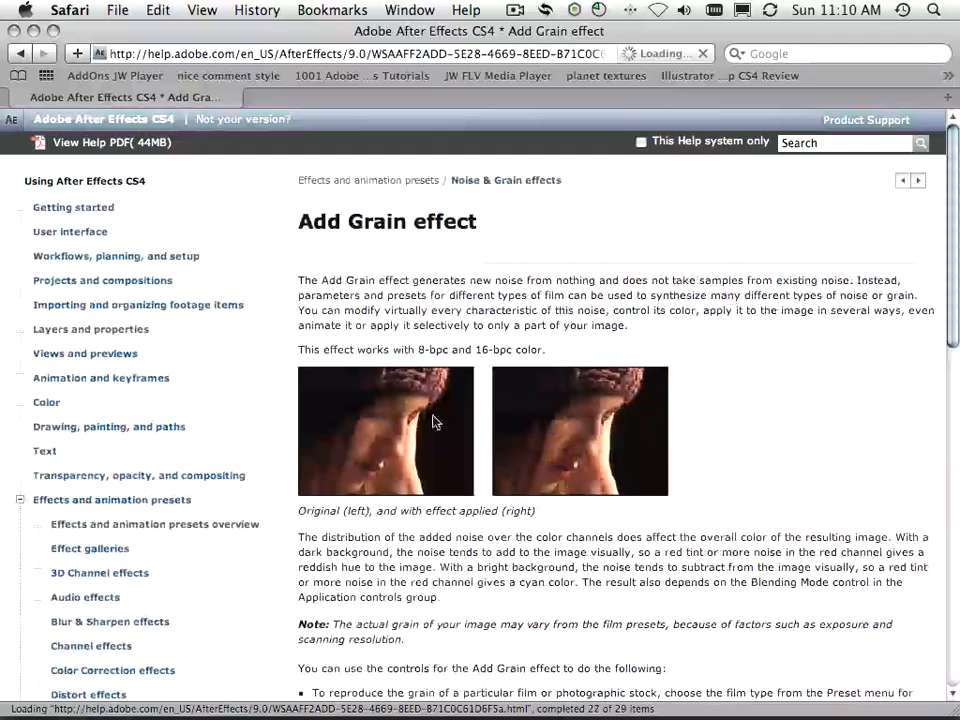
pyautogui.scroll(-15, 732, 350)
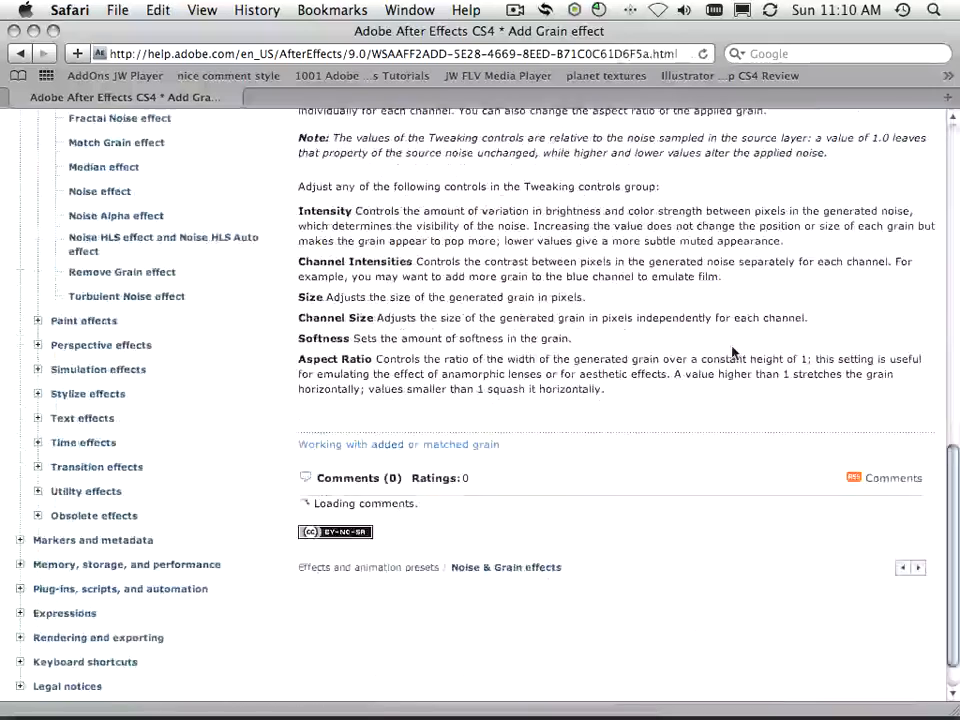
pyautogui.scroll(15, 732, 352)
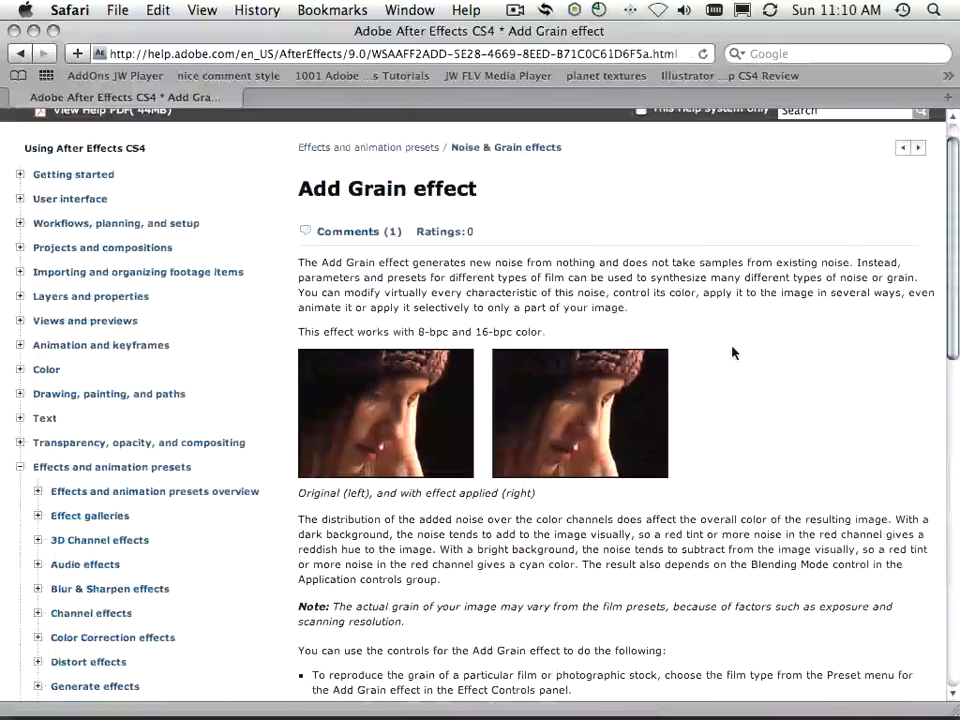
# Bring up the browser window with the ProVideo Coalition tutorial "Grain Matching" and look over the article.
pyautogui.click(900, 700)
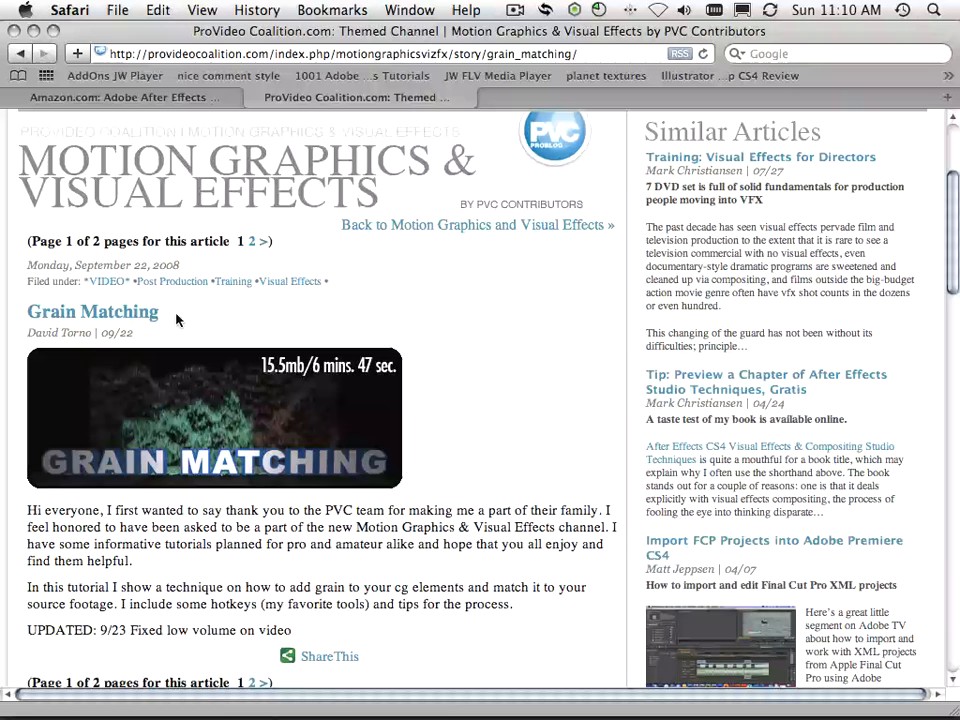
pyautogui.scroll(-2, 542, 322)
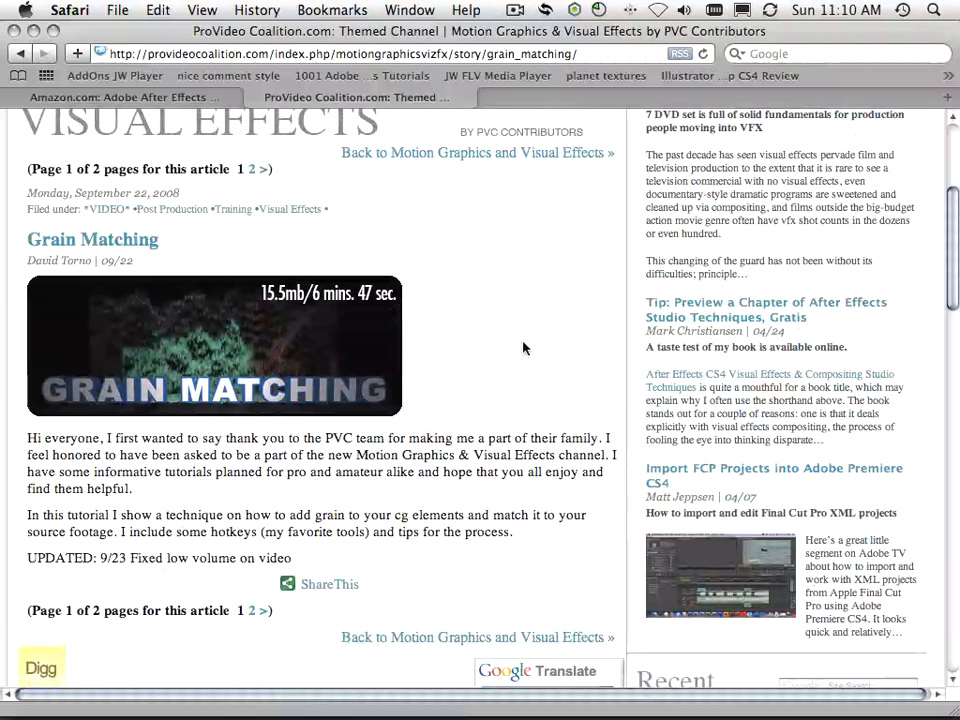
pyautogui.scroll(5, 522, 348)
# View the Amazon preview of the After Effects CS4 Studio Techniques book, minimize the Safari window and return to After Effects.
pyautogui.click(144, 96)
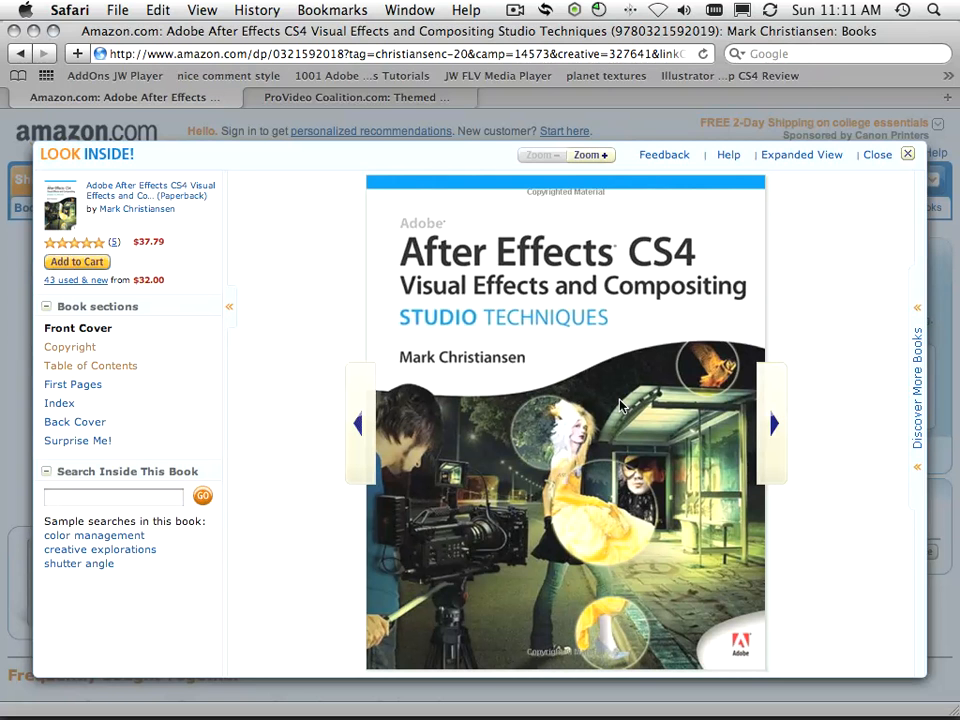
pyautogui.click(33, 31)
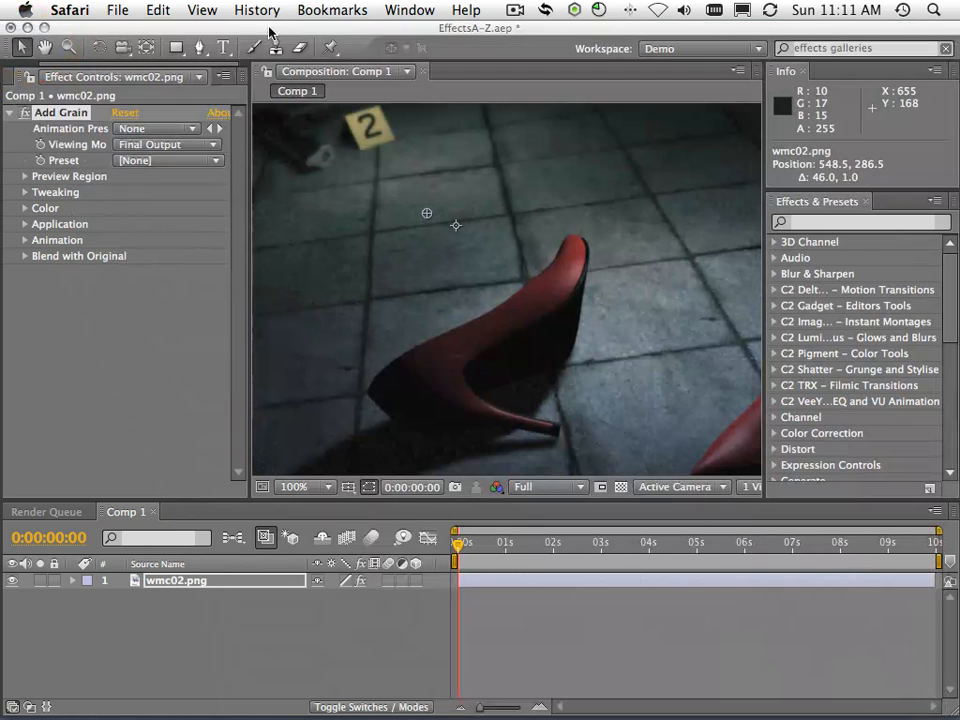
pyautogui.click(268, 33)
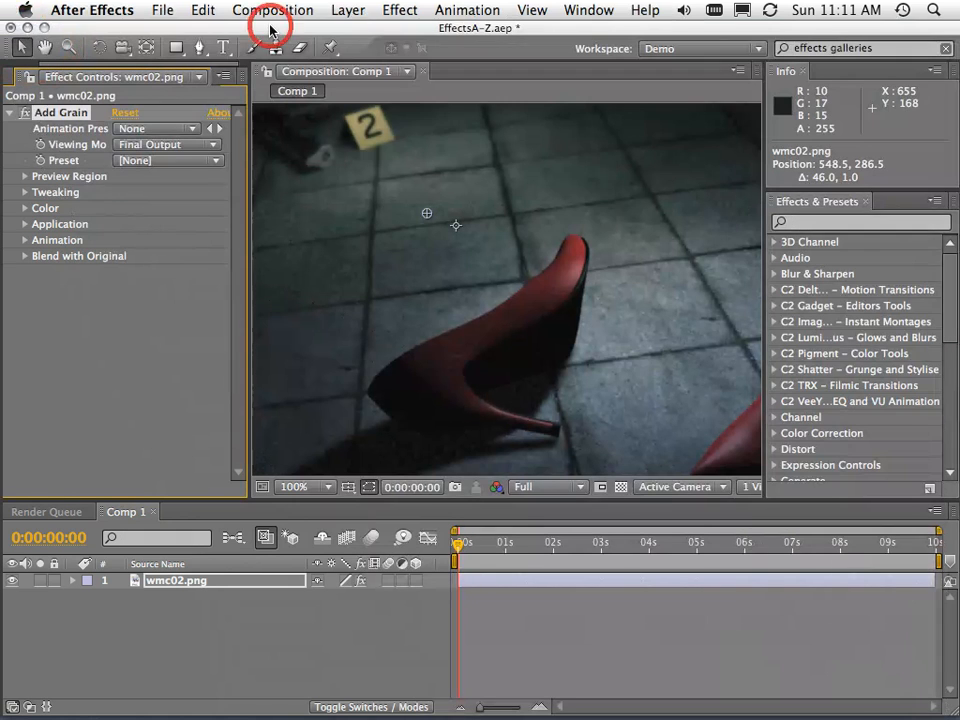